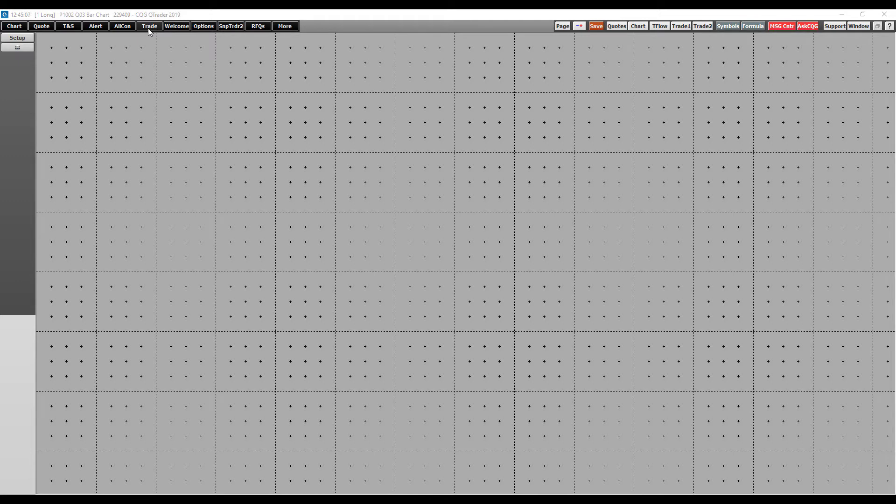
# Add an Orders and Positions window from the Trade menu and enlarge it taller and wider
pyautogui.click(149, 29)
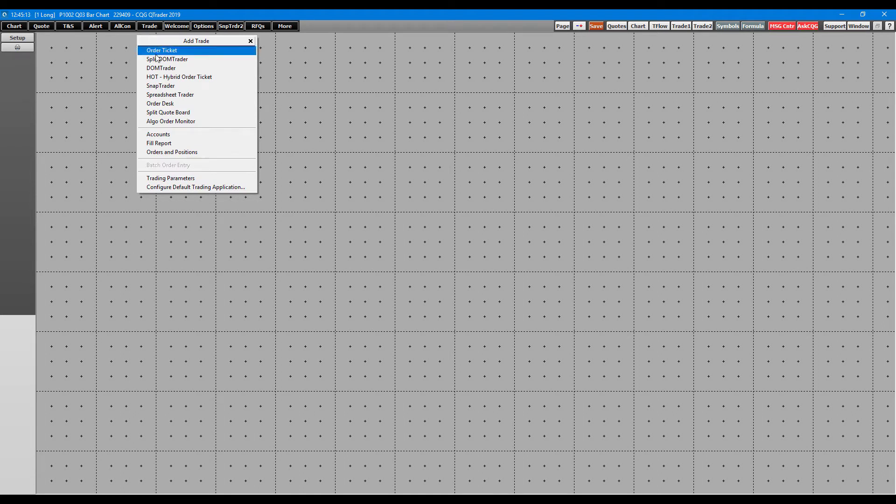
pyautogui.click(162, 153)
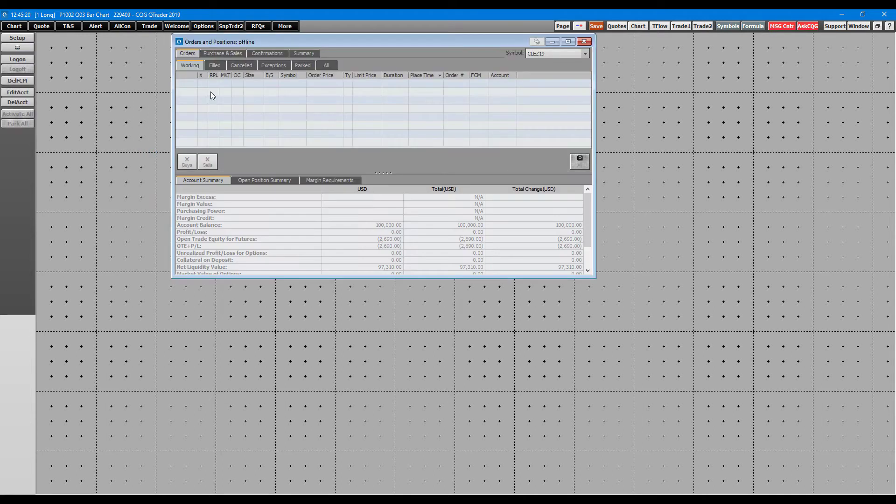
pyautogui.moveTo(173, 278); pyautogui.dragTo(154, 376)
pyautogui.moveTo(171, 227); pyautogui.dragTo(104, 227)
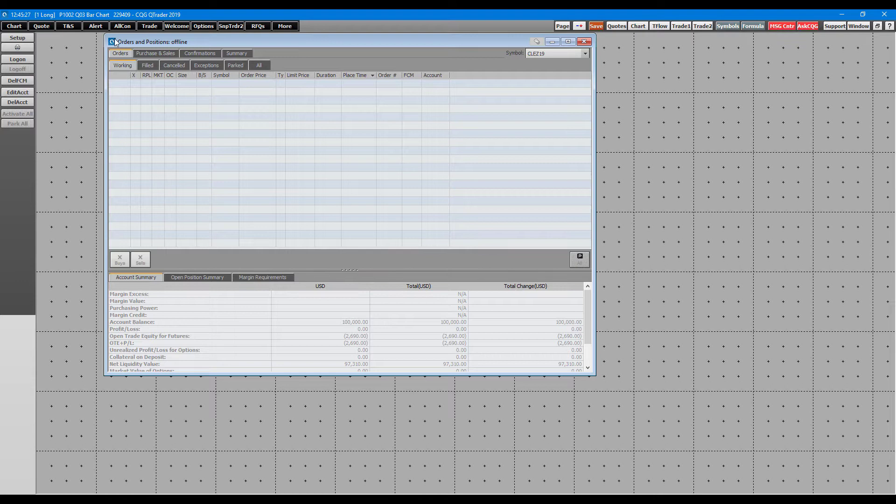
# Log on to the demo order-routing account and reposition the Orders and Positions window
pyautogui.click(23, 57)
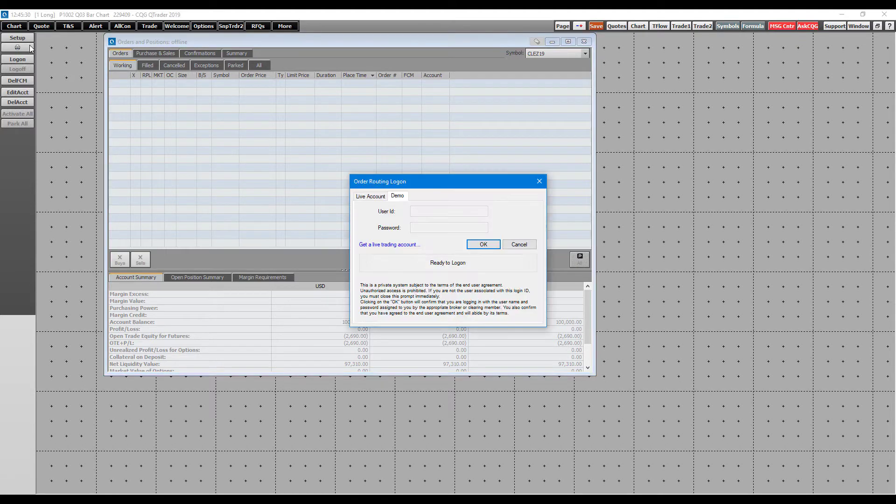
pyautogui.click(481, 246)
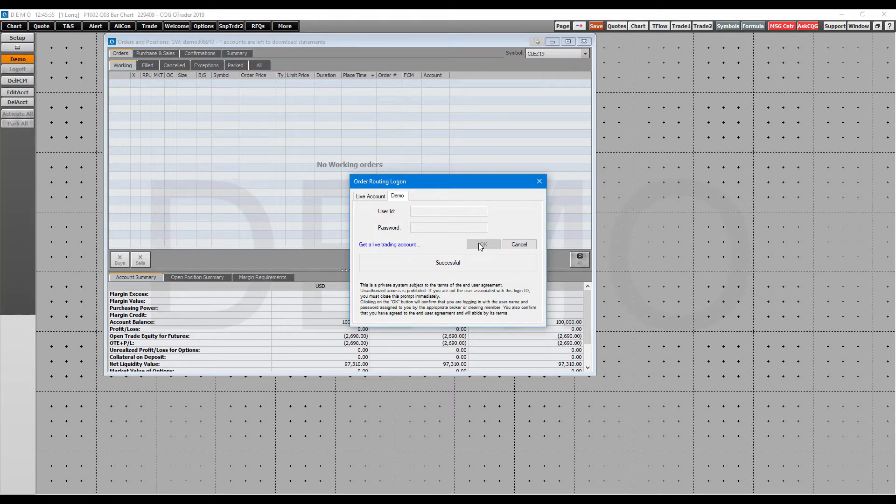
pyautogui.moveTo(256, 43); pyautogui.dragTo(294, 65)
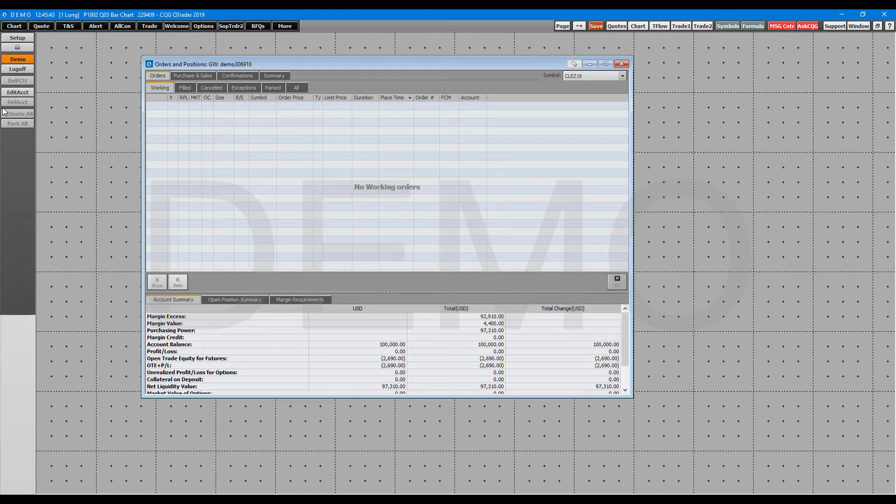
pyautogui.click(189, 75)
pyautogui.click(220, 77)
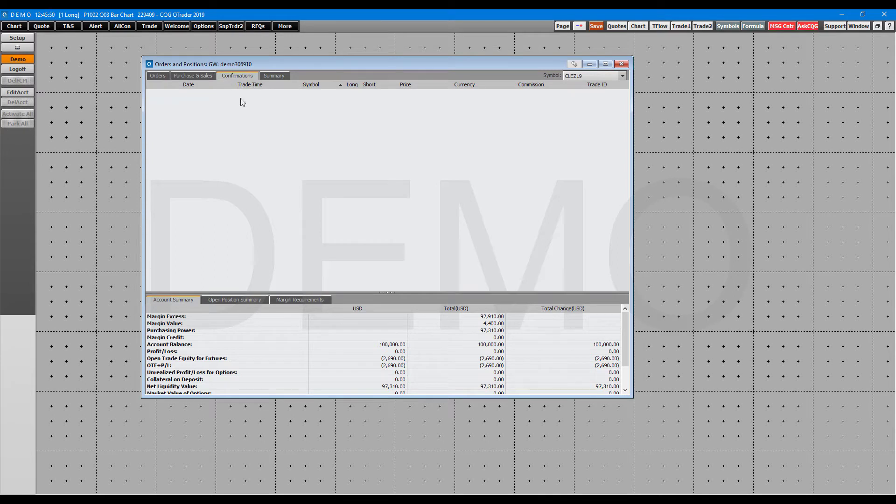
pyautogui.click(282, 75)
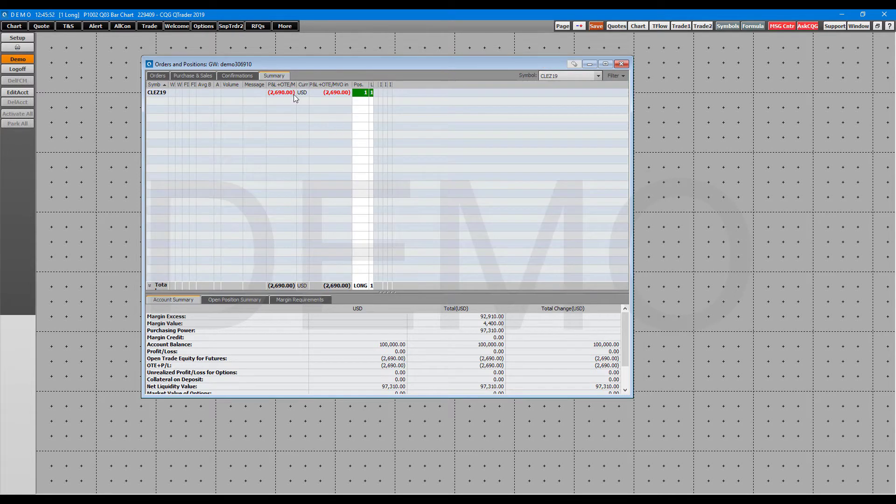
pyautogui.click(169, 75)
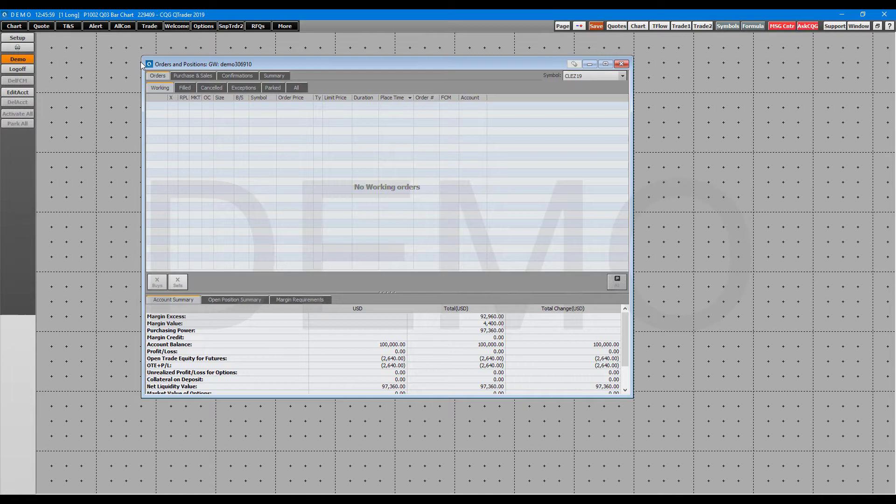
# Open an order ticket and move the orders window beside it
pyautogui.click(149, 26)
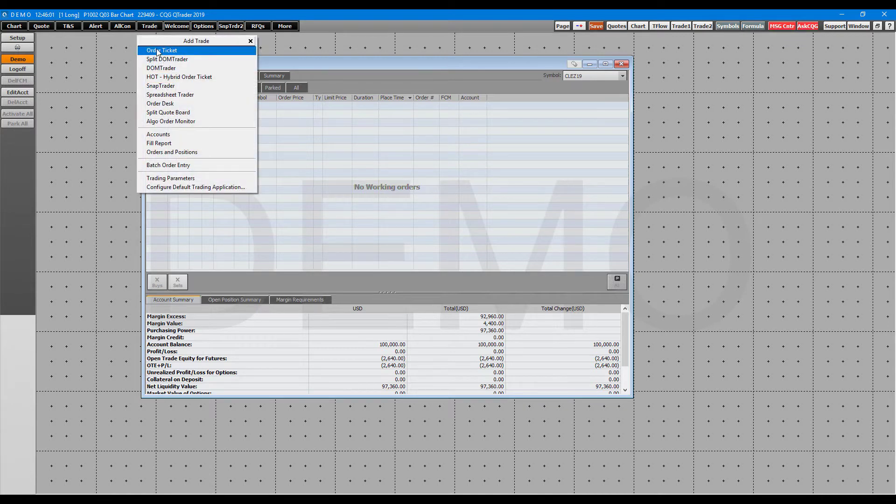
pyautogui.click(158, 50)
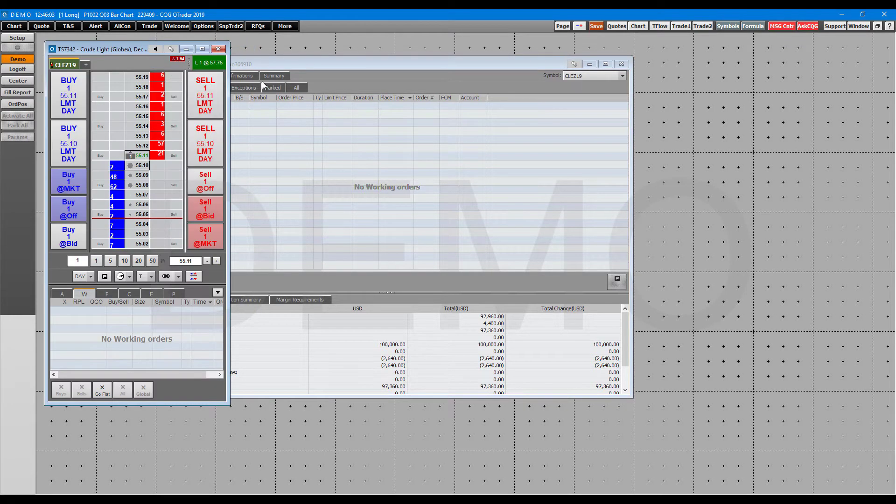
pyautogui.moveTo(265, 58); pyautogui.dragTo(451, 57)
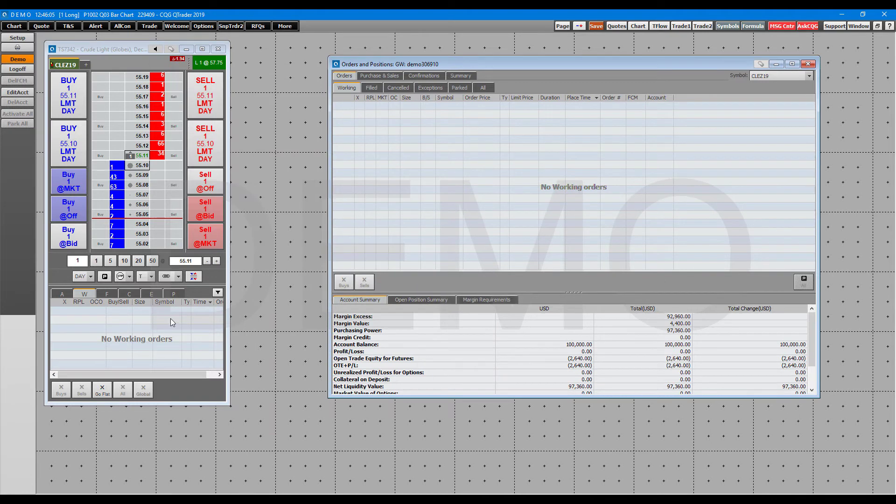
# Sell 1 CLEZ19 contract at a 55.11 limit and confirm the order
pyautogui.click(205, 95)
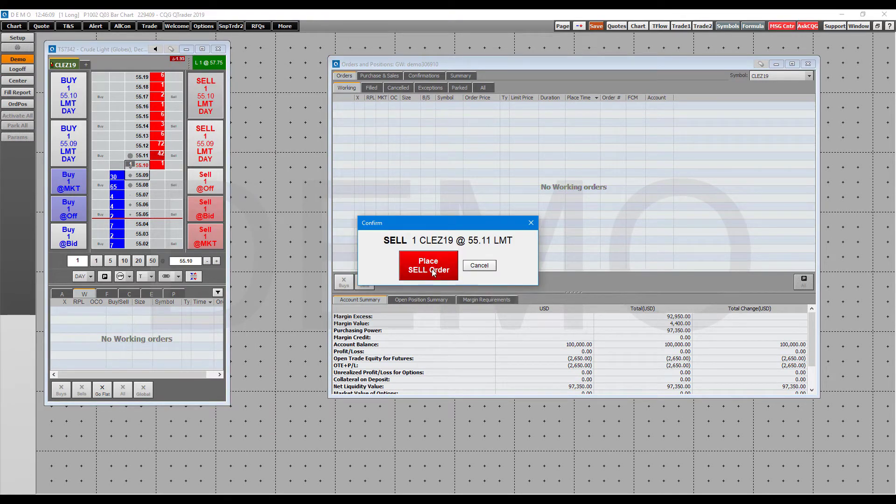
pyautogui.click(433, 273)
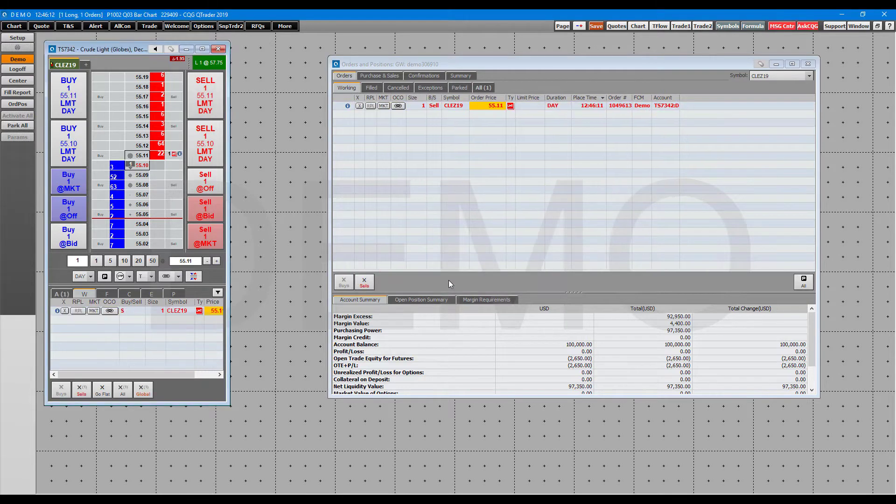
pyautogui.moveTo(433, 63); pyautogui.dragTo(412, 72)
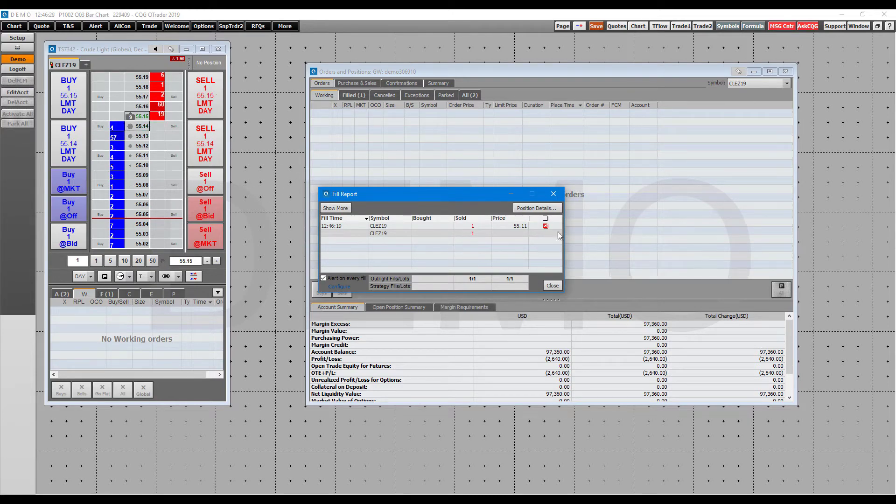
# Close the fill report, view the filled orders and scroll the DOM ladder up
pyautogui.click(553, 193)
pyautogui.click(359, 95)
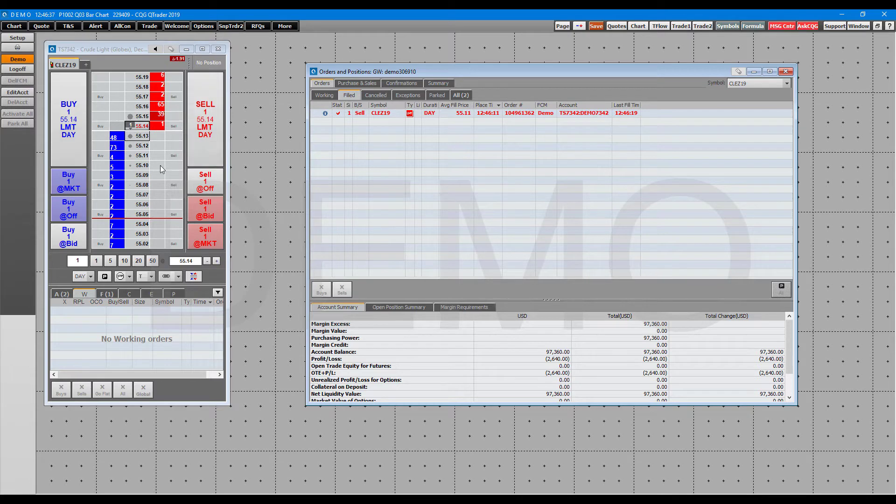
pyautogui.scroll(7, 160, 165)
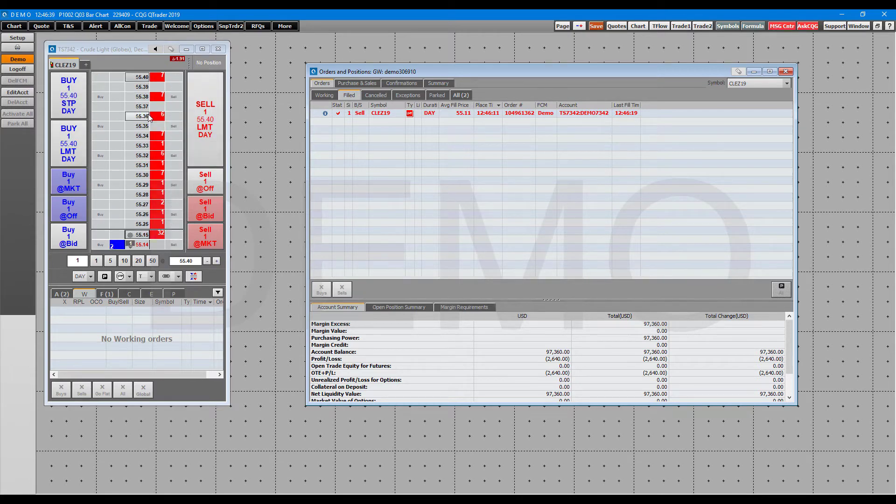
pyautogui.scroll(10, 149, 115)
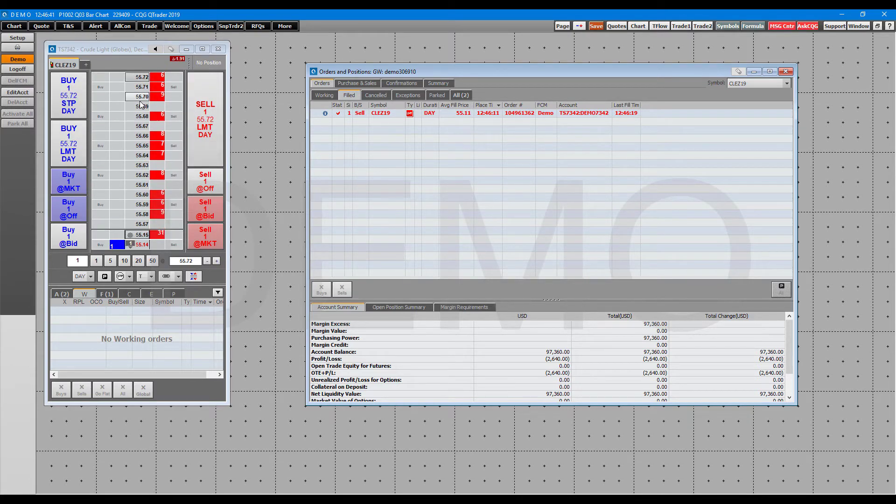
# Place a 1-lot CLEZ19 sell limit at 55.70 and show the working orders list
pyautogui.click(141, 97)
pyautogui.click(206, 119)
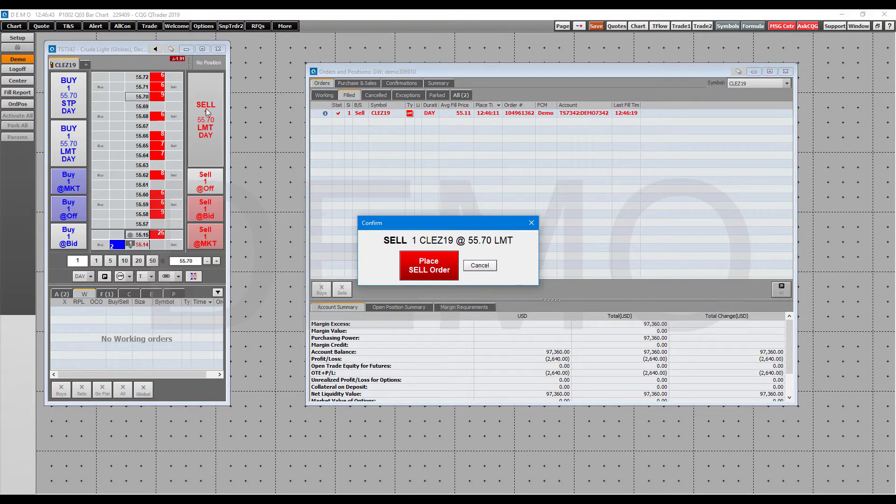
pyautogui.click(429, 265)
pyautogui.click(333, 95)
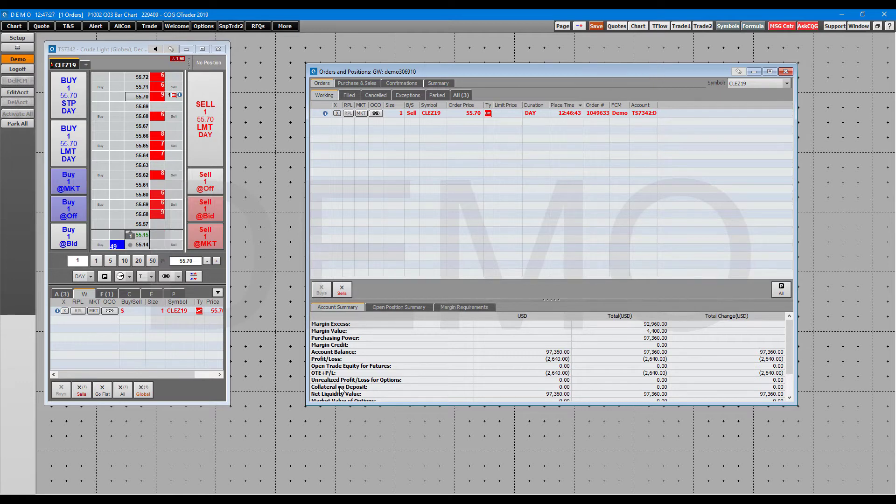
pyautogui.click(349, 96)
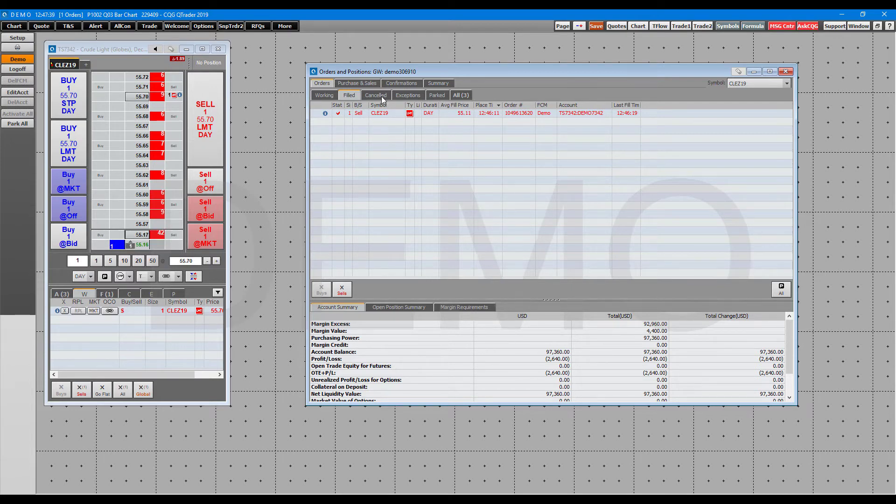
pyautogui.click(323, 95)
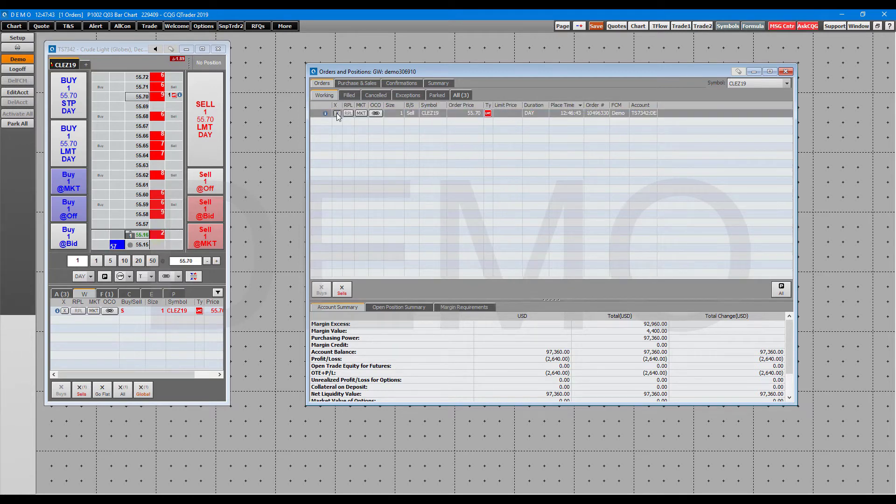
pyautogui.click(337, 113)
pyautogui.click(486, 276)
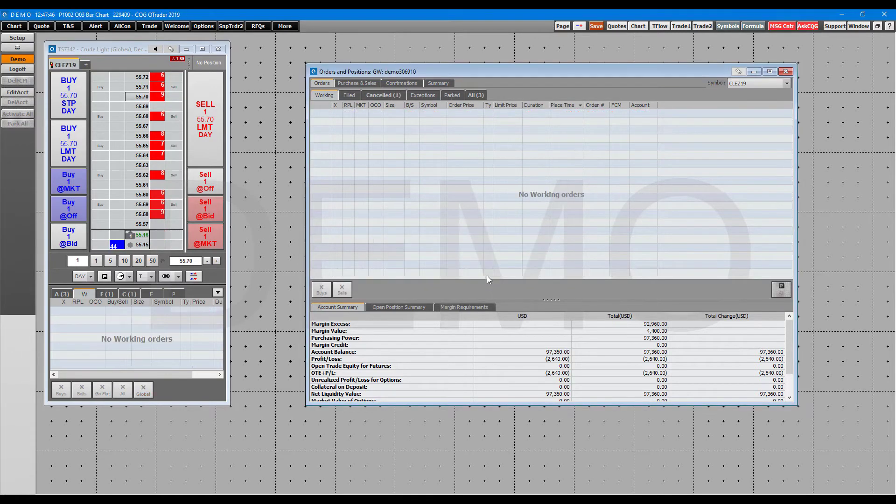
pyautogui.click(363, 96)
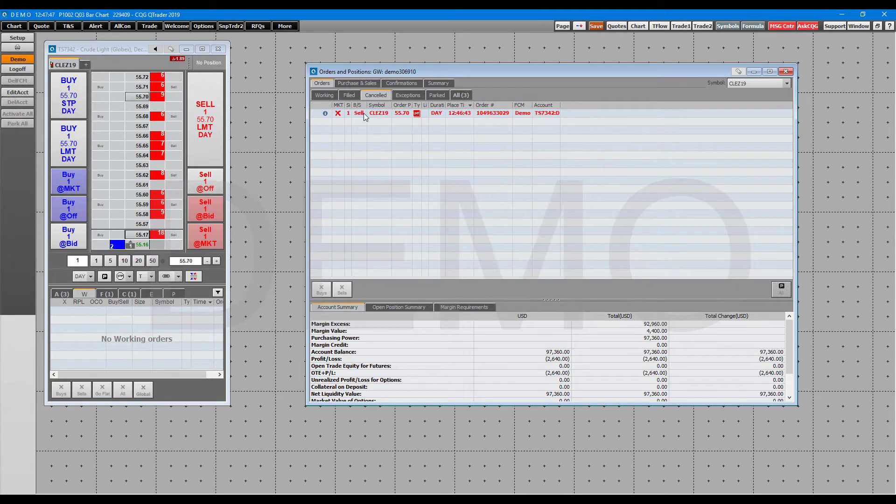
pyautogui.click(336, 113)
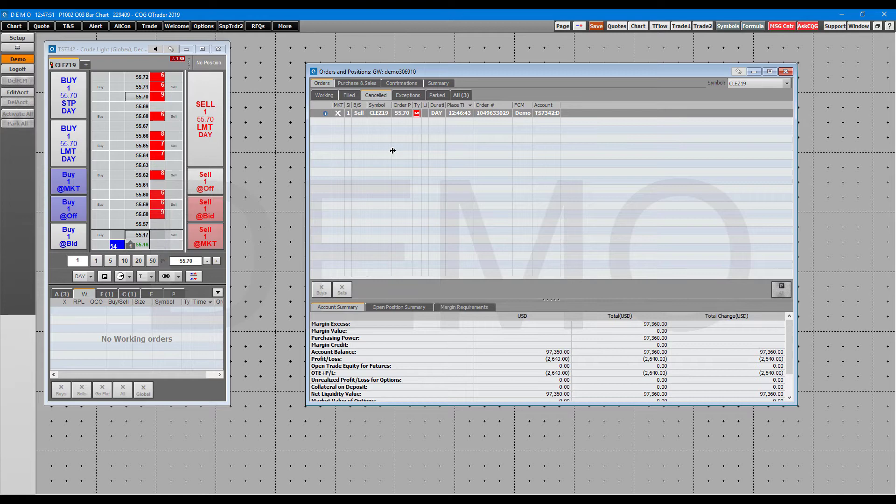
# Check the Exceptions, Parked and All order lists, showing both CLEZ19 sells
pyautogui.click(408, 96)
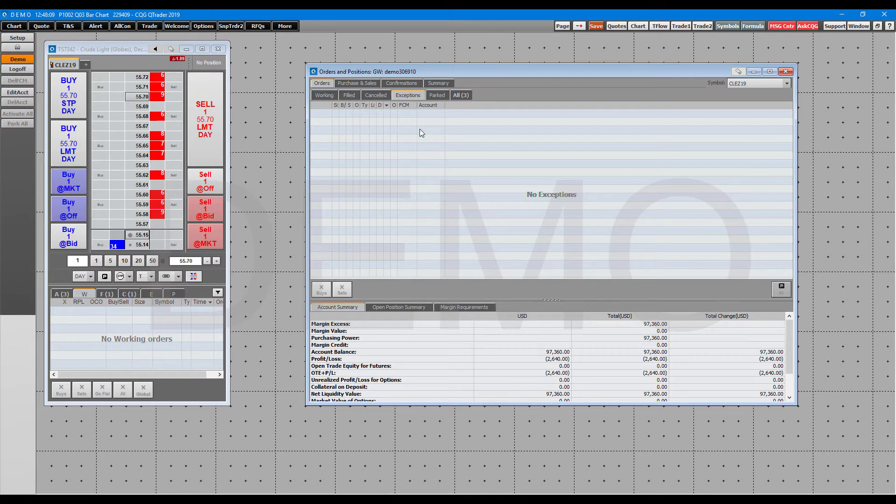
pyautogui.click(436, 96)
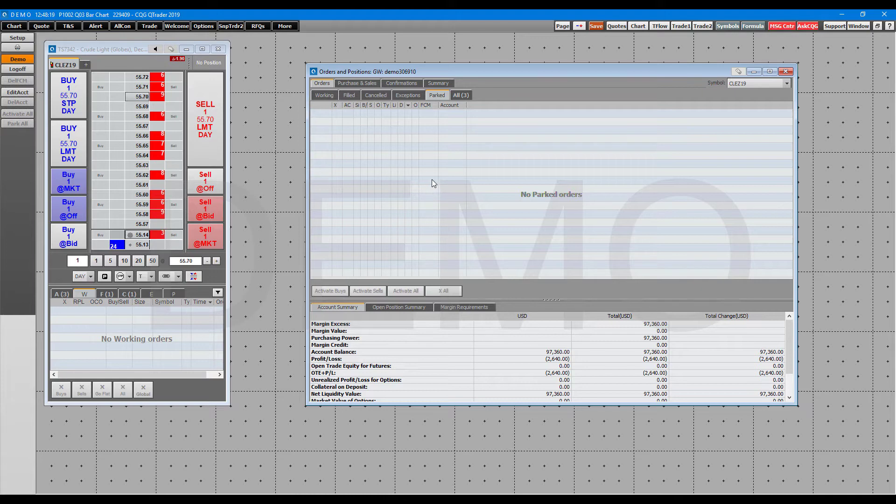
pyautogui.click(461, 96)
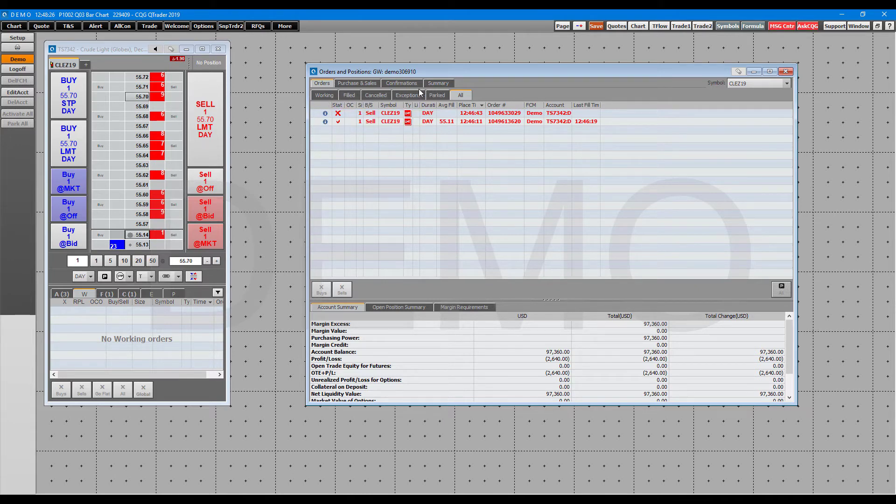
# Open the Purchase & Sales report and select the CLEZ19 entry
pyautogui.click(325, 95)
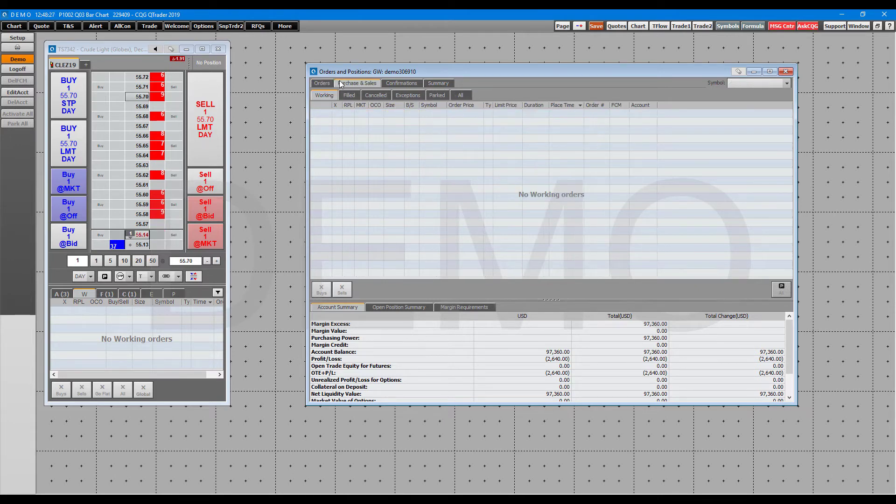
pyautogui.click(340, 84)
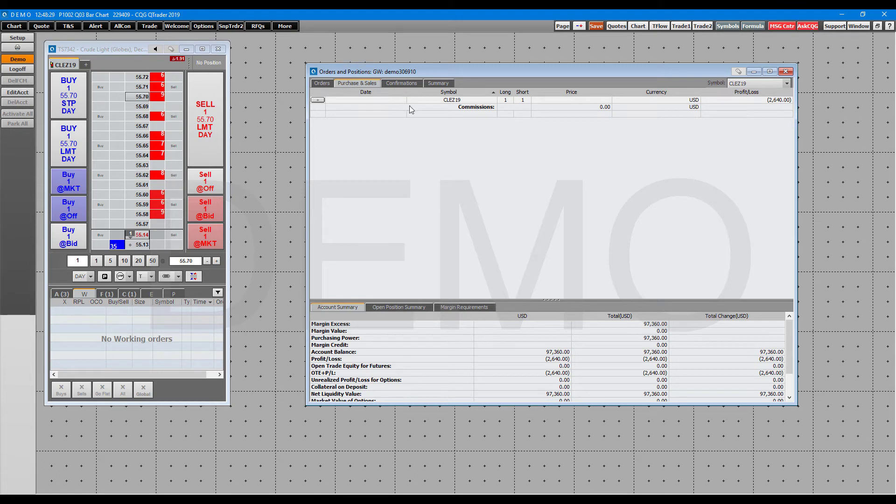
pyautogui.click(420, 100)
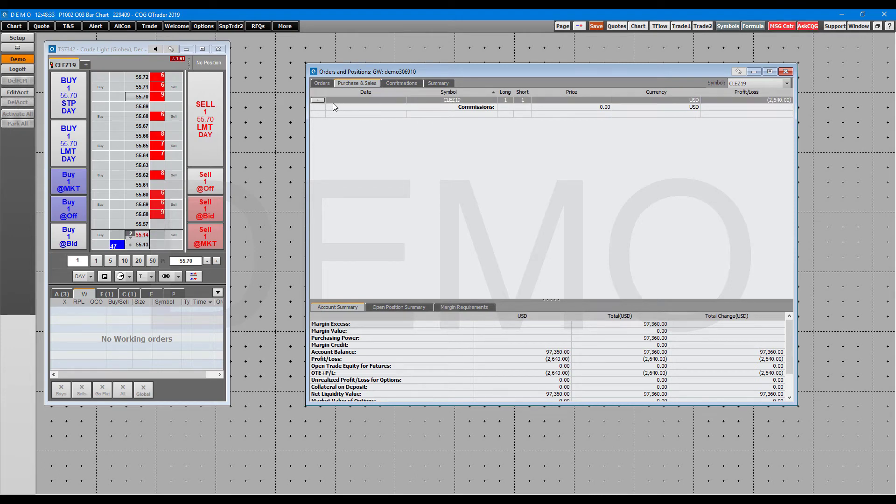
# Expand CLEZ19 and select its 11/19/19 sell at 55.11 and 11/15/19 buy at 57.75
pyautogui.click(318, 99)
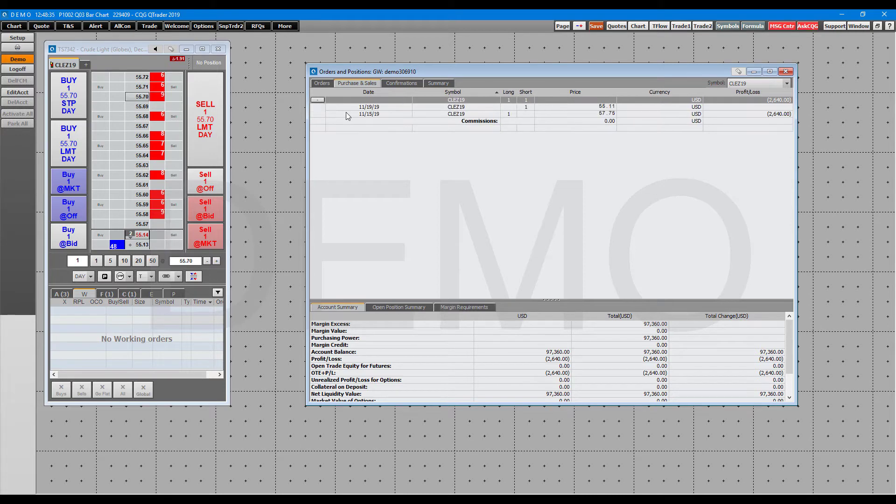
pyautogui.click(317, 100)
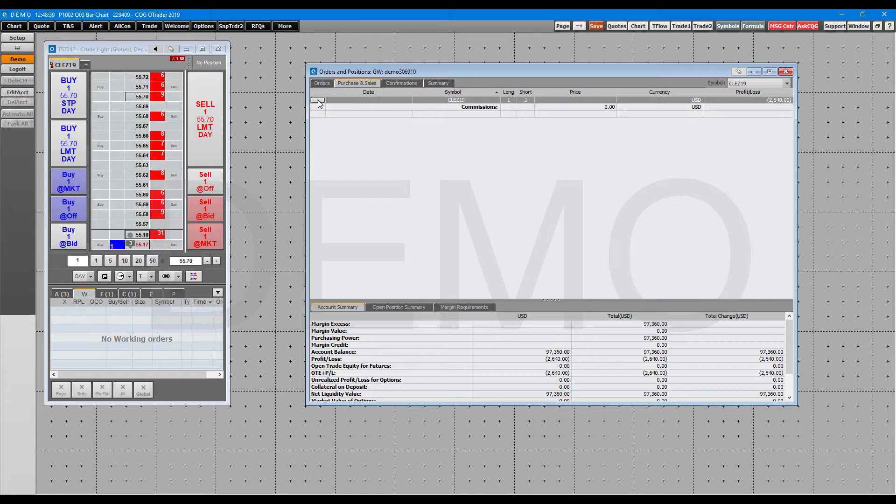
pyautogui.click(318, 100)
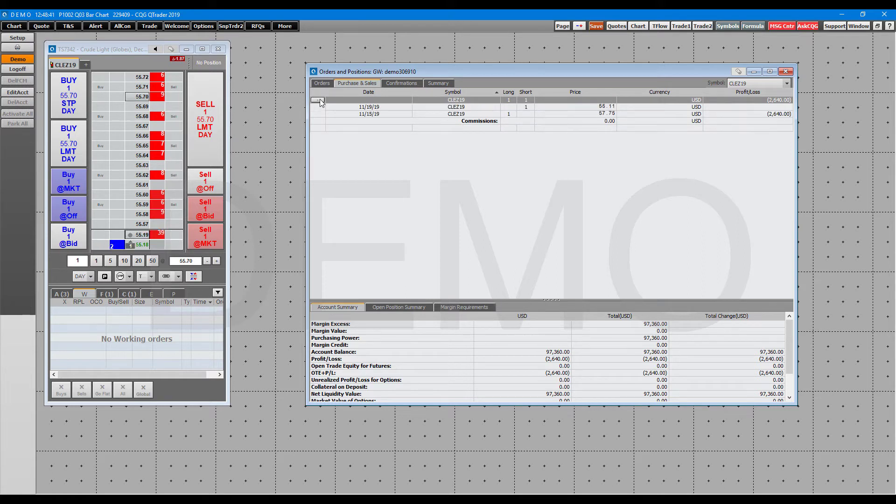
pyautogui.click(385, 107)
pyautogui.click(382, 114)
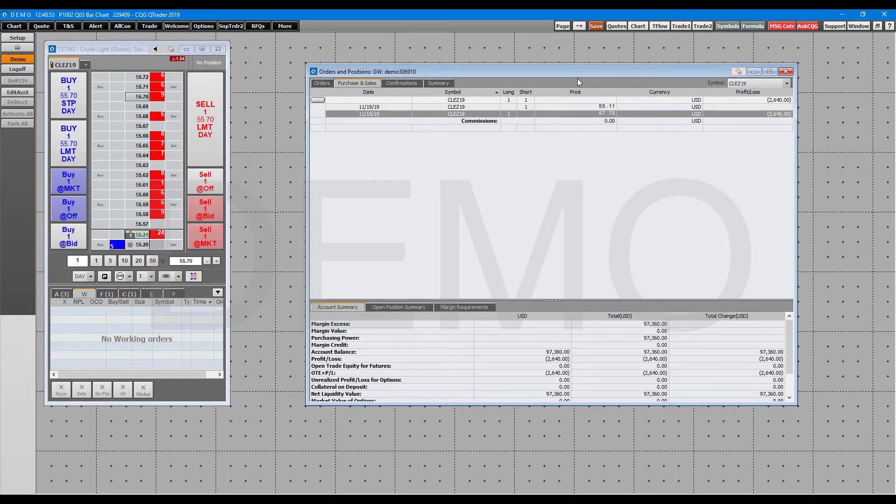
# Review the CLEZ19 confirmation details and position summary P&L, then return to the orders view
pyautogui.click(415, 88)
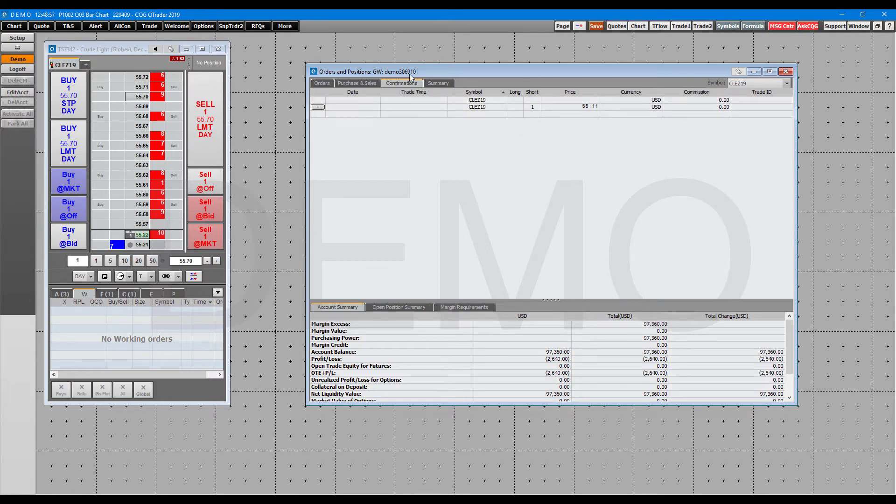
pyautogui.click(316, 106)
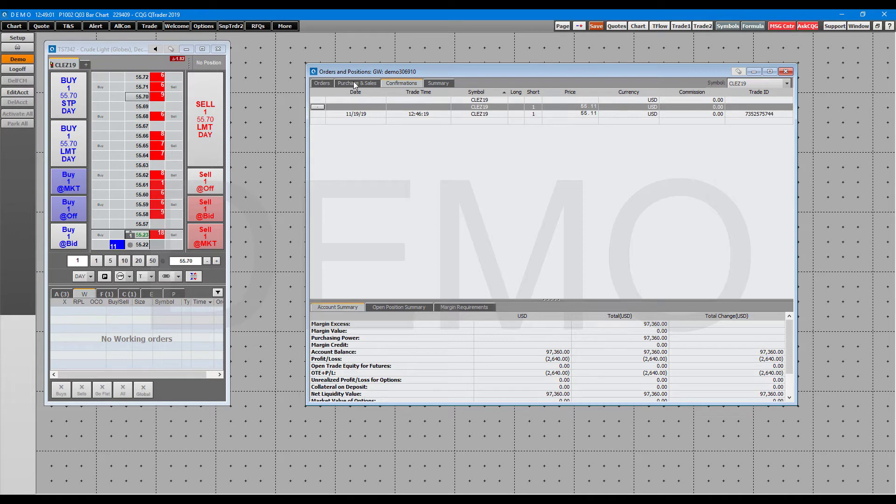
pyautogui.click(437, 84)
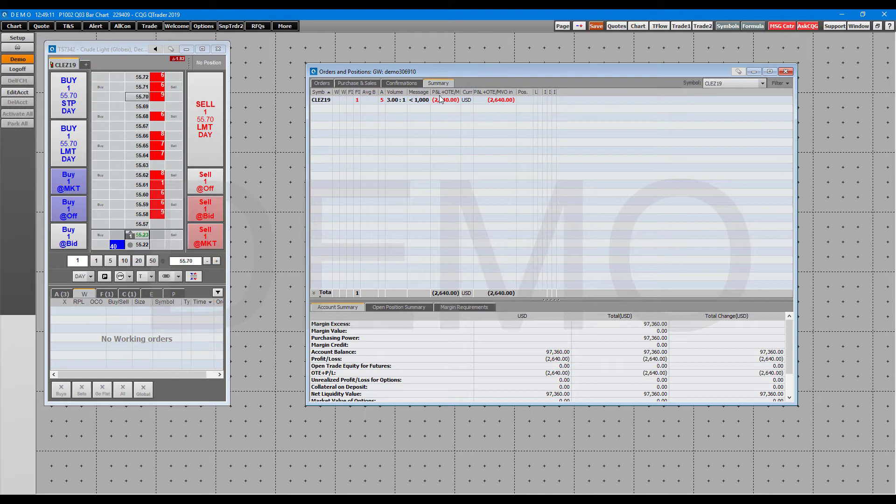
pyautogui.click(322, 84)
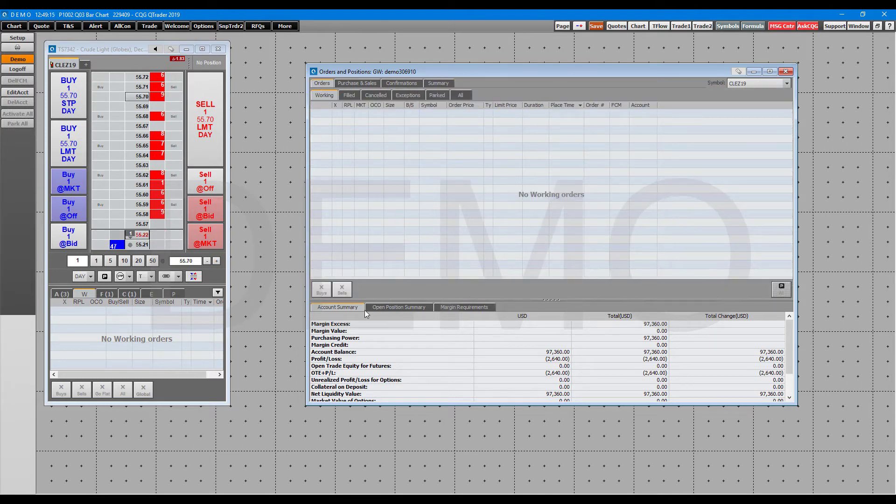
# Enlarge and move the Orders and Positions window, then scroll through the account summary
pyautogui.moveTo(306, 405); pyautogui.dragTo(149, 478)
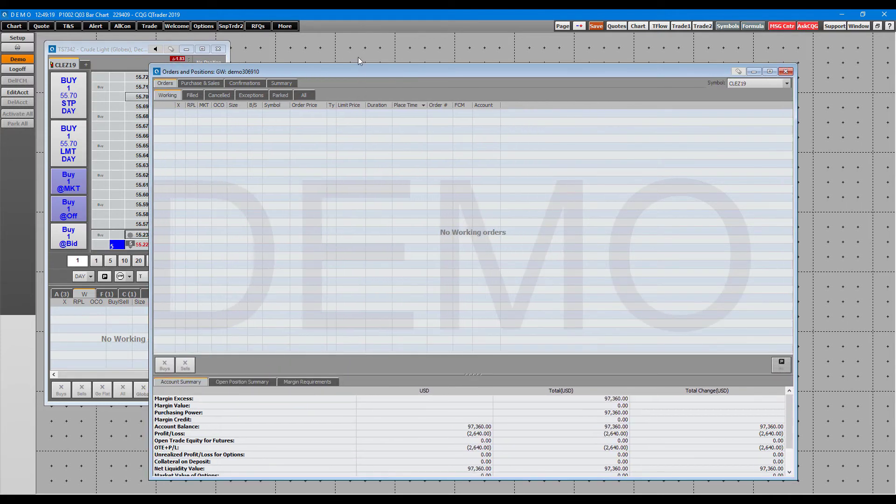
pyautogui.moveTo(352, 71); pyautogui.dragTo(410, 47)
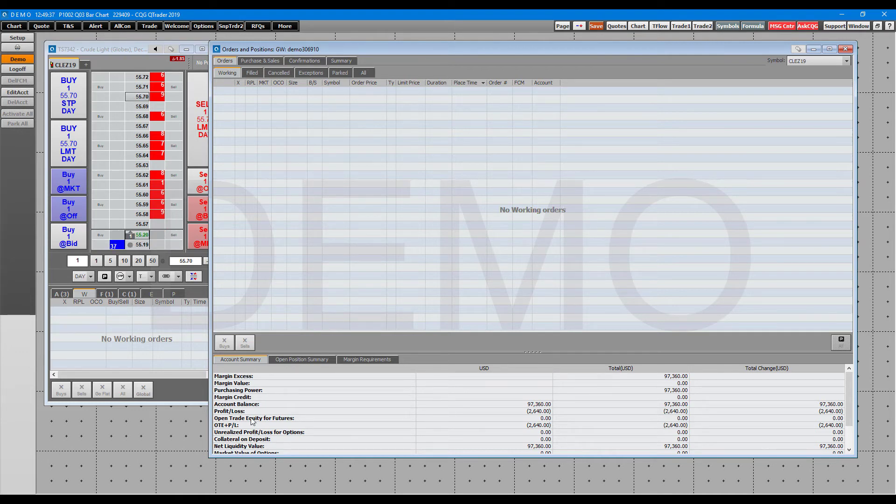
pyautogui.scroll(-1, 251, 421)
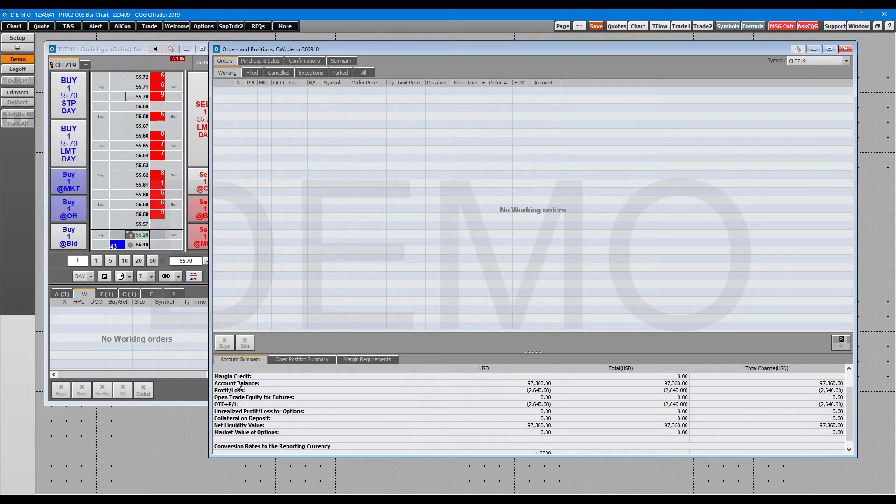
pyautogui.scroll(-1, 238, 396)
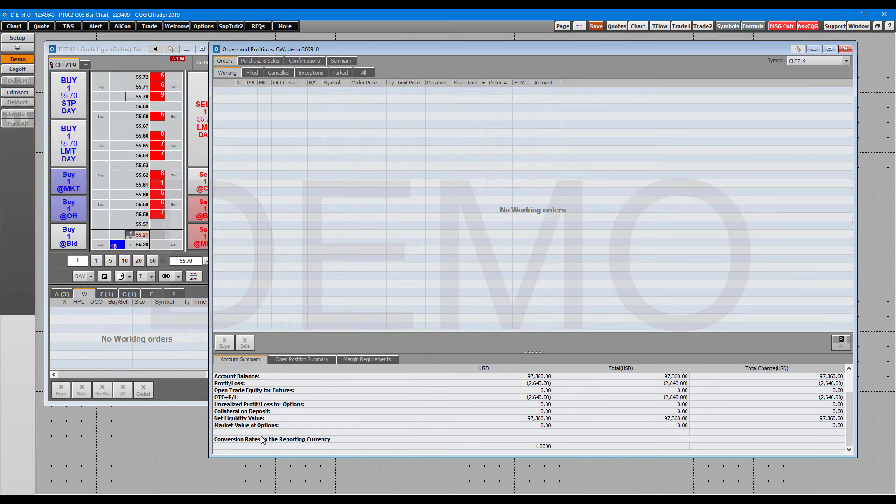
pyautogui.scroll(3, 264, 429)
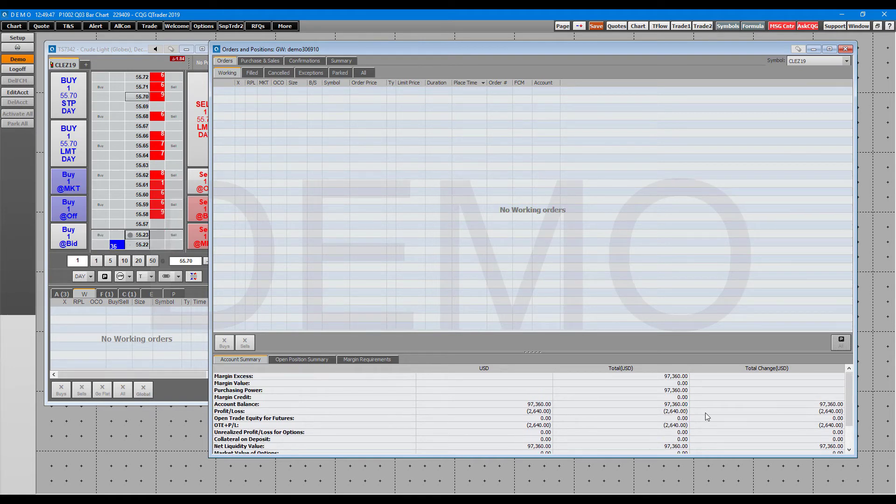
pyautogui.scroll(1, 852, 390)
# Make the window taller and give the account summary pane more height
pyautogui.moveTo(851, 390)
pyautogui.mouseDown()
pyautogui.moveTo(850, 402)
pyautogui.moveTo(849, 385)
pyautogui.mouseUp()
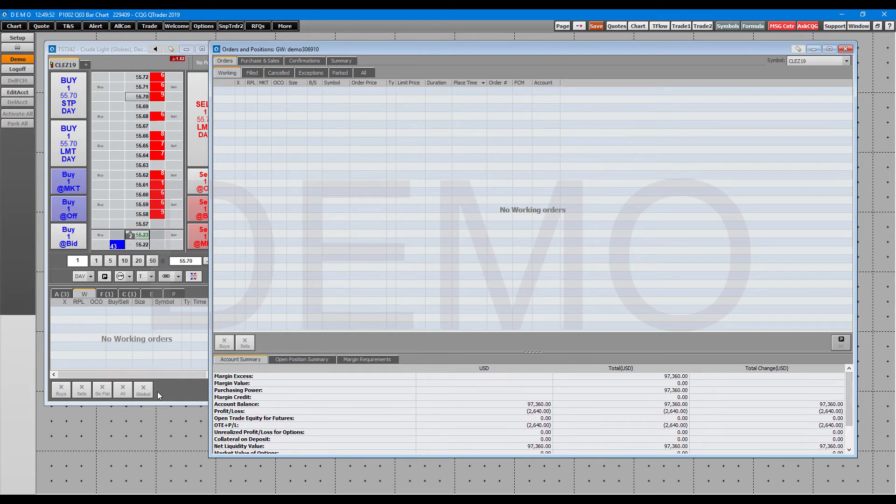
pyautogui.moveTo(281, 459); pyautogui.dragTo(272, 480)
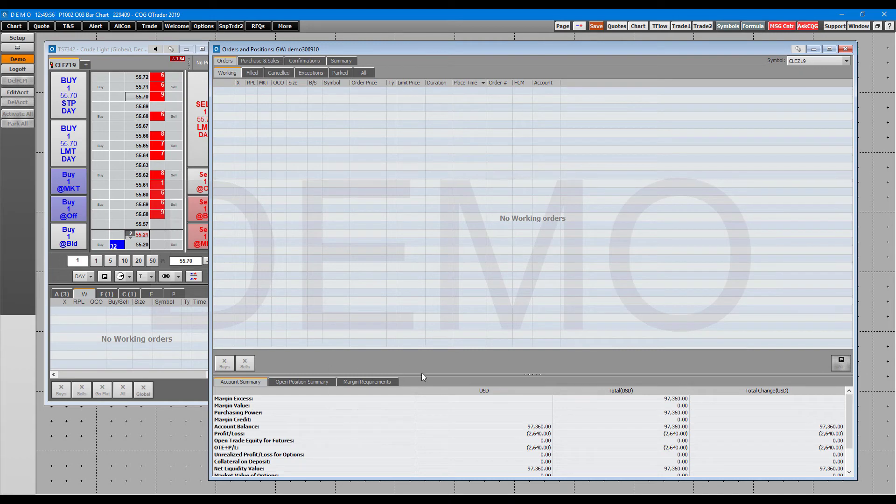
pyautogui.moveTo(421, 373); pyautogui.dragTo(448, 313)
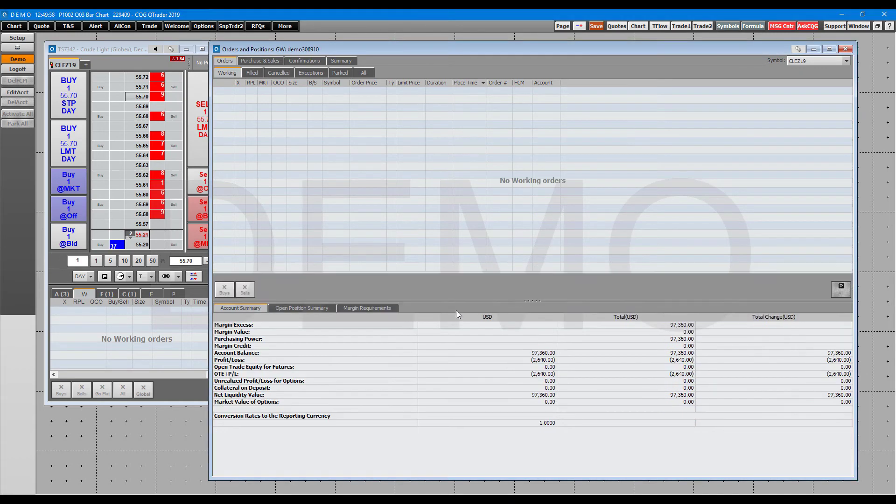
# Review the position summary, filled and working orders, then margin requirements at 0.00 USD
pyautogui.click(306, 309)
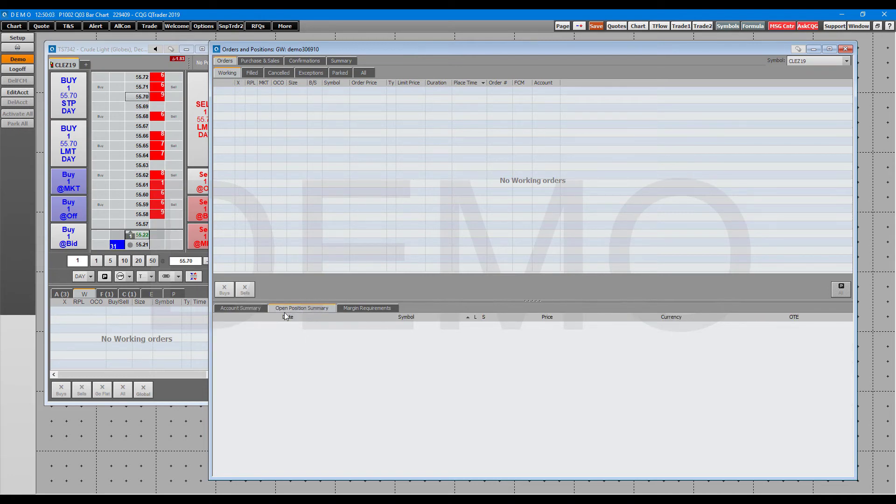
pyautogui.click(252, 74)
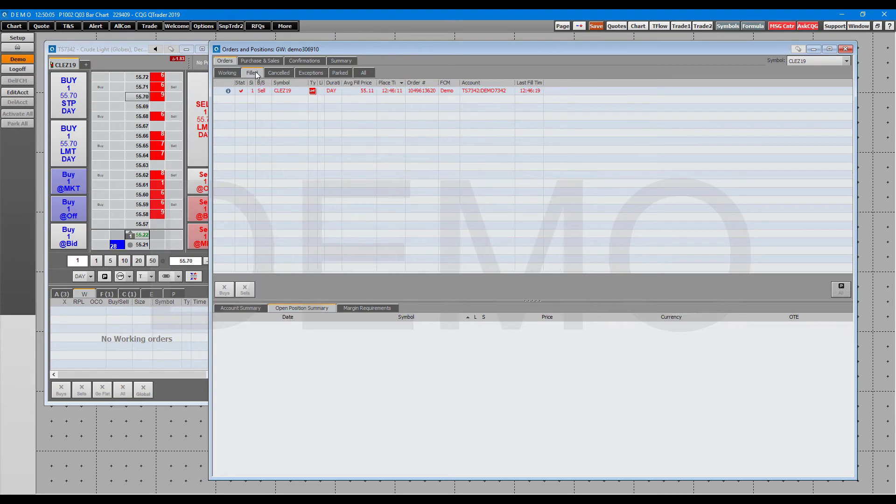
pyautogui.click(229, 73)
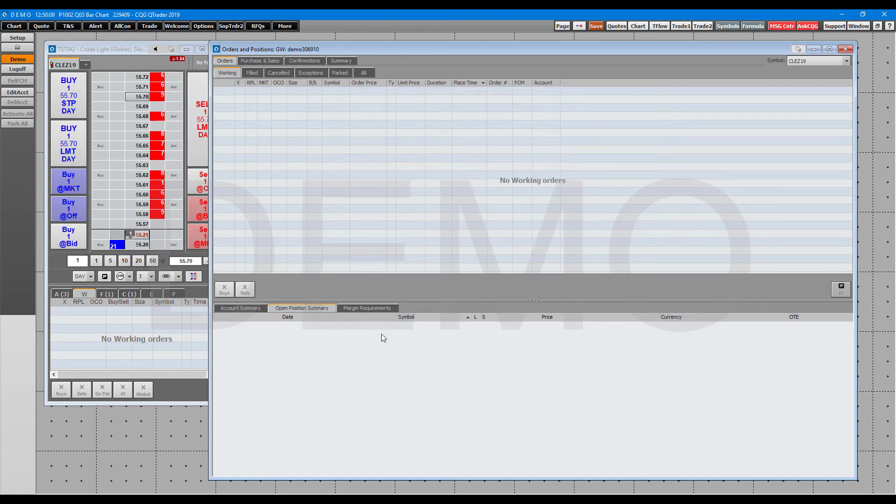
pyautogui.click(380, 309)
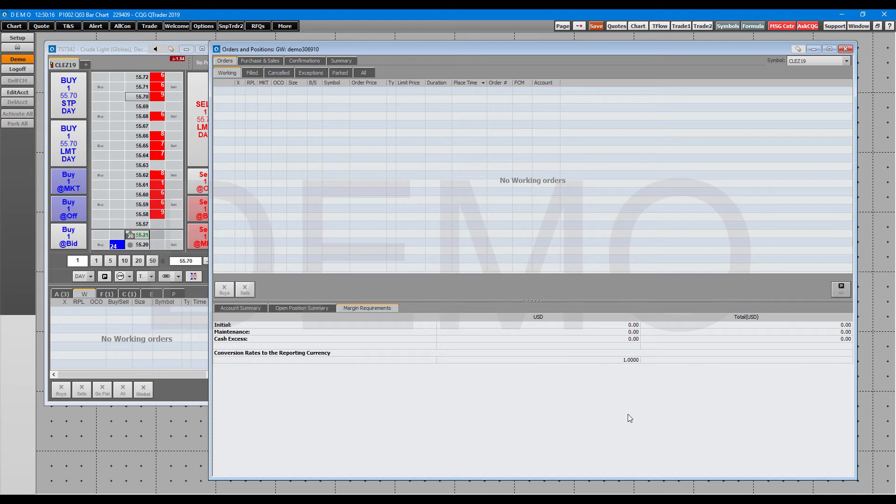
pyautogui.click(844, 62)
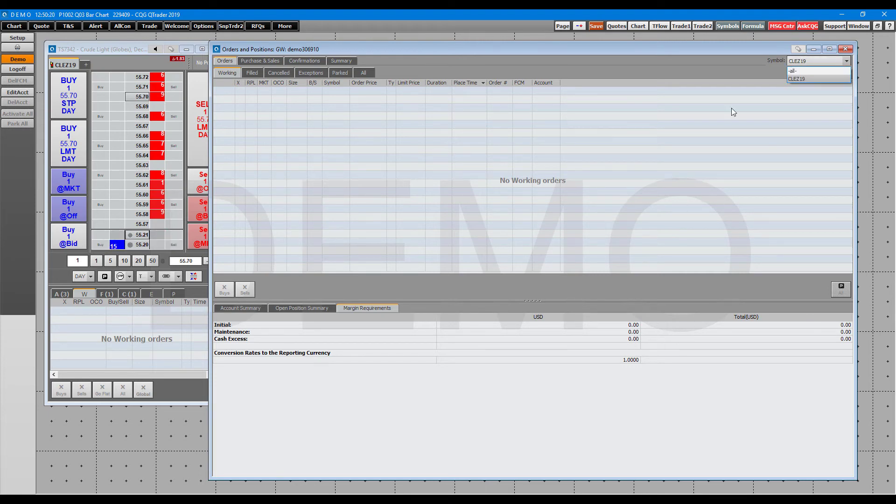
# Filter orders to -all- symbols and compare filled and cancelled lists, showing the 55.11 CLEZ19 sell
pyautogui.click(801, 71)
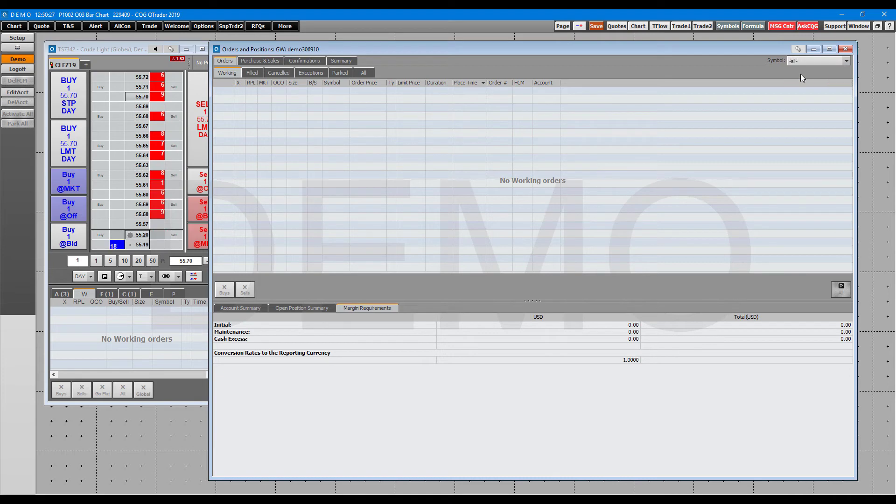
pyautogui.click(249, 73)
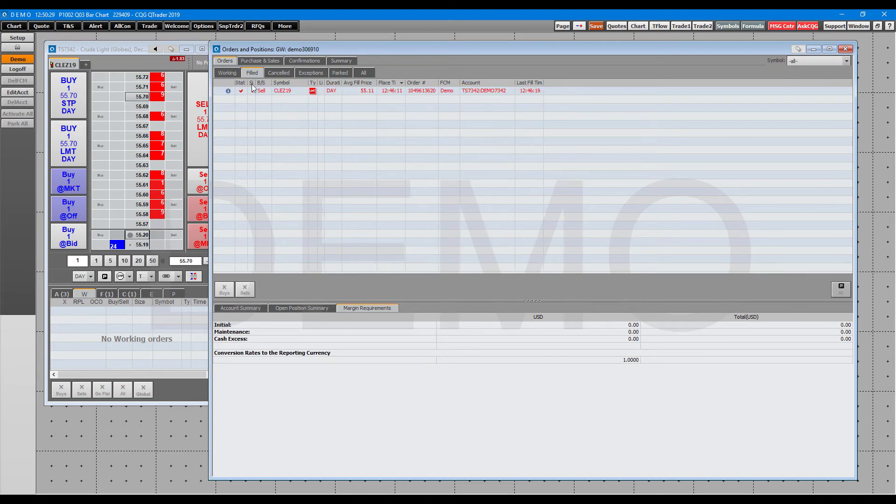
pyautogui.click(286, 72)
pyautogui.click(246, 73)
pyautogui.click(821, 63)
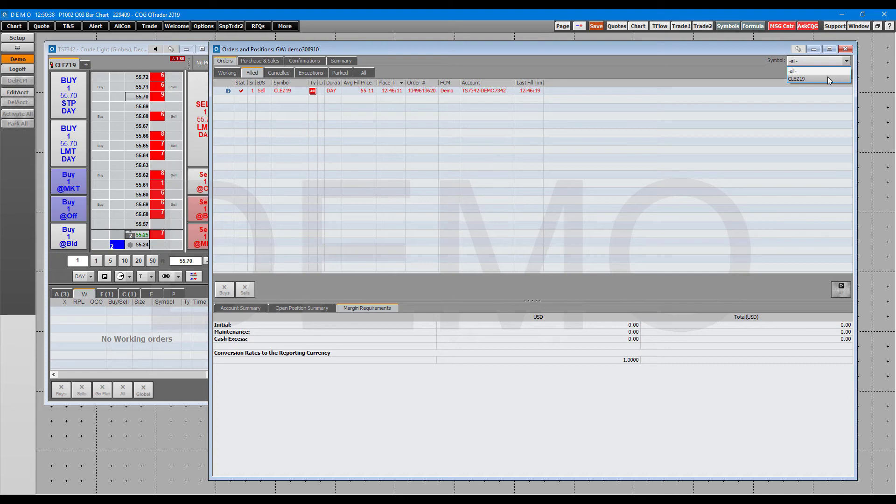
pyautogui.click(150, 28)
pyautogui.click(150, 28)
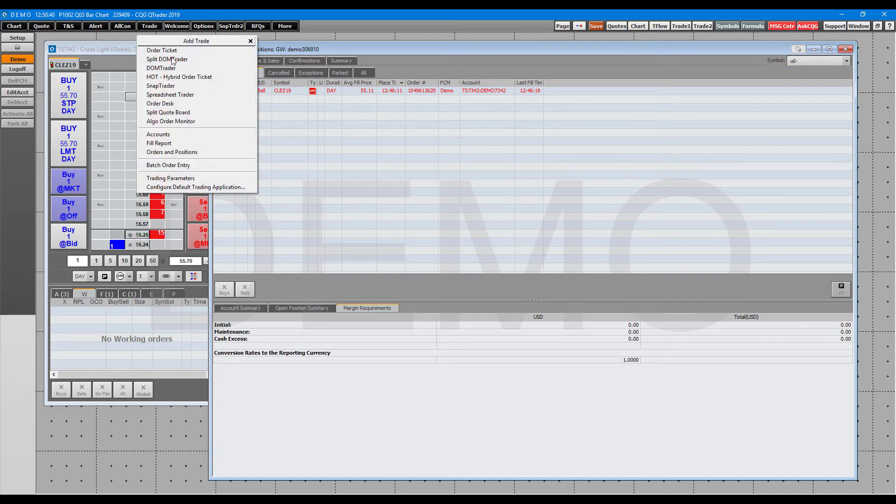
pyautogui.click(158, 142)
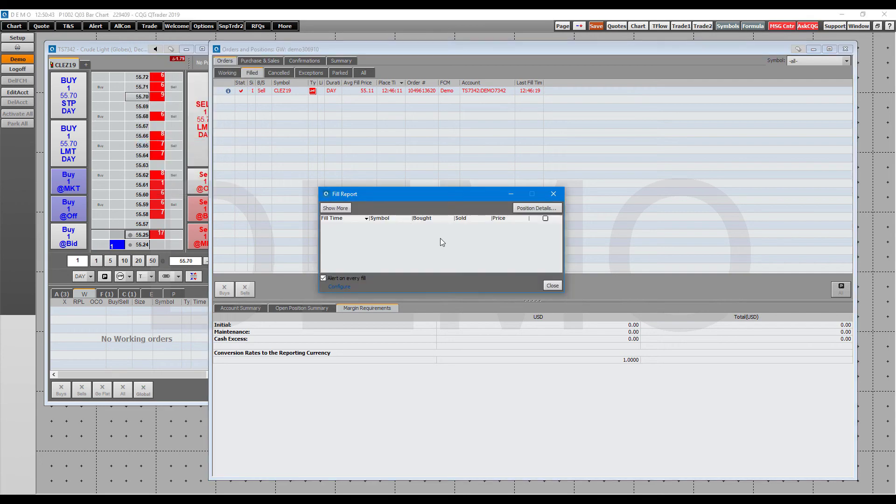
pyautogui.click(335, 208)
pyautogui.click(640, 208)
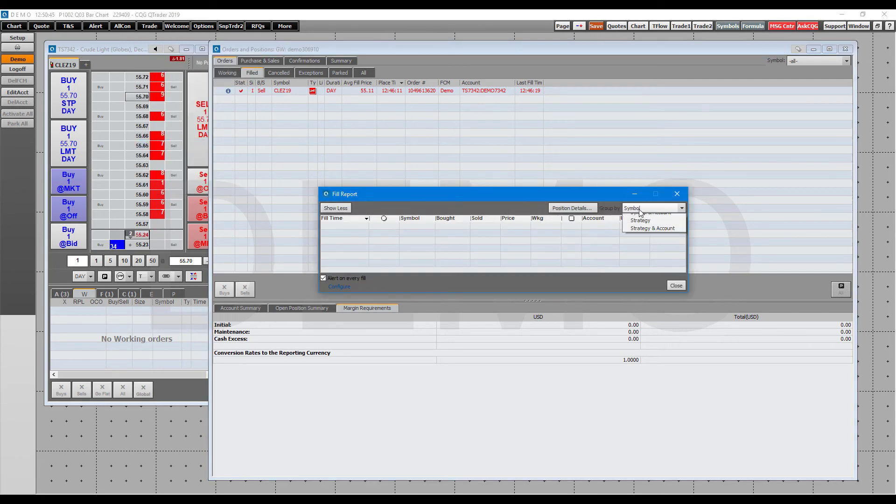
pyautogui.click(640, 228)
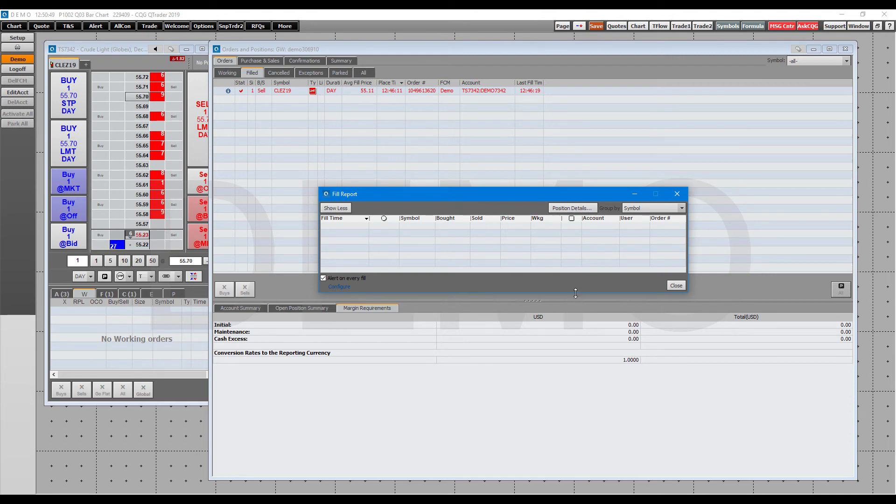
pyautogui.click(584, 208)
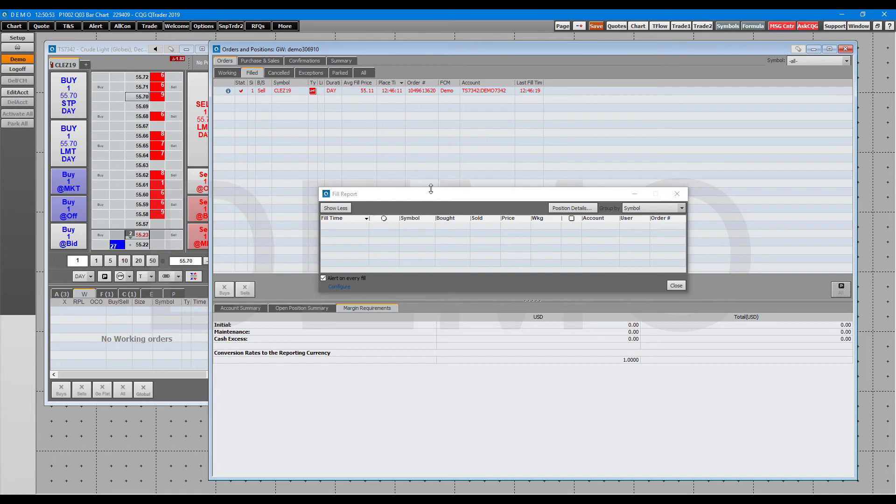
pyautogui.click(676, 286)
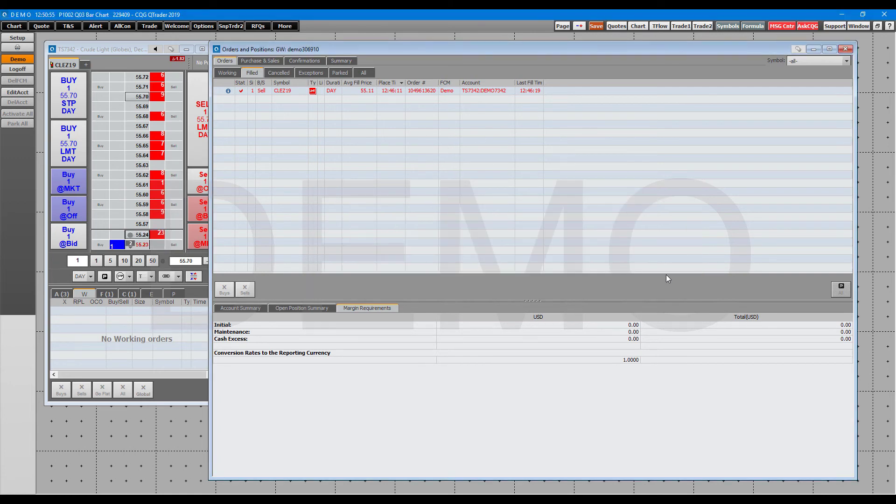
pyautogui.click(148, 27)
pyautogui.click(183, 135)
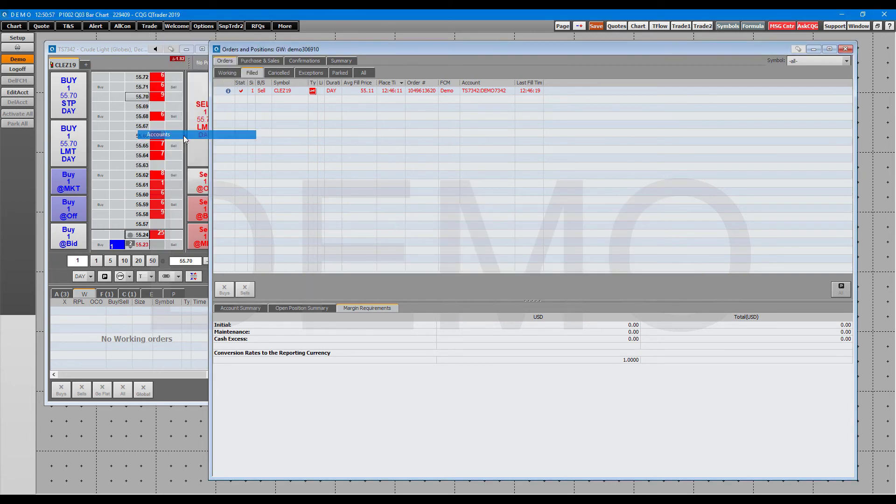
pyautogui.moveTo(149, 57); pyautogui.dragTo(312, 52)
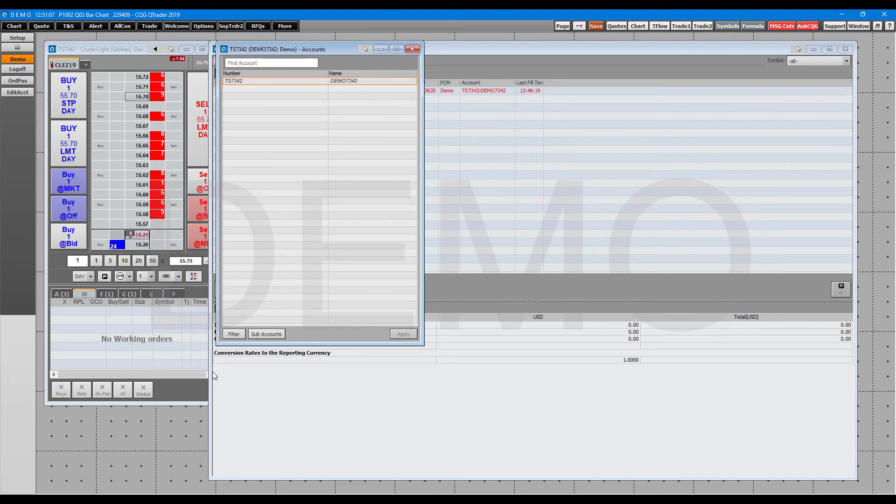
pyautogui.click(234, 334)
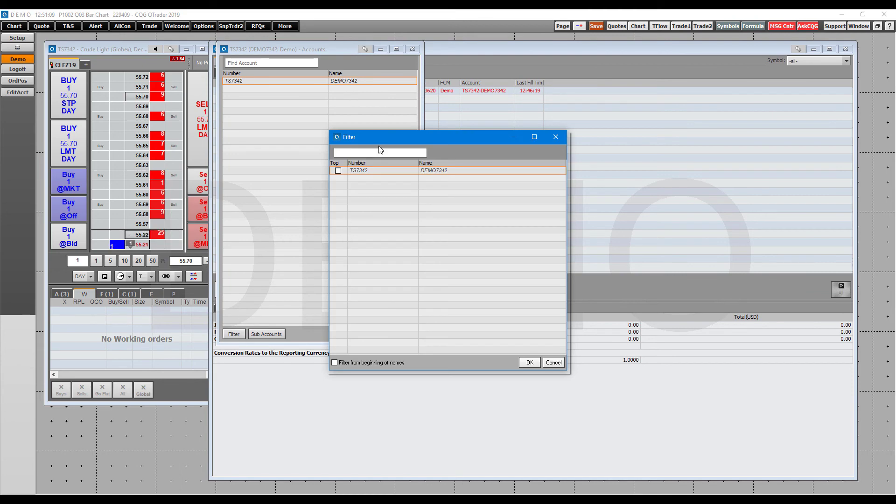
pyautogui.click(555, 137)
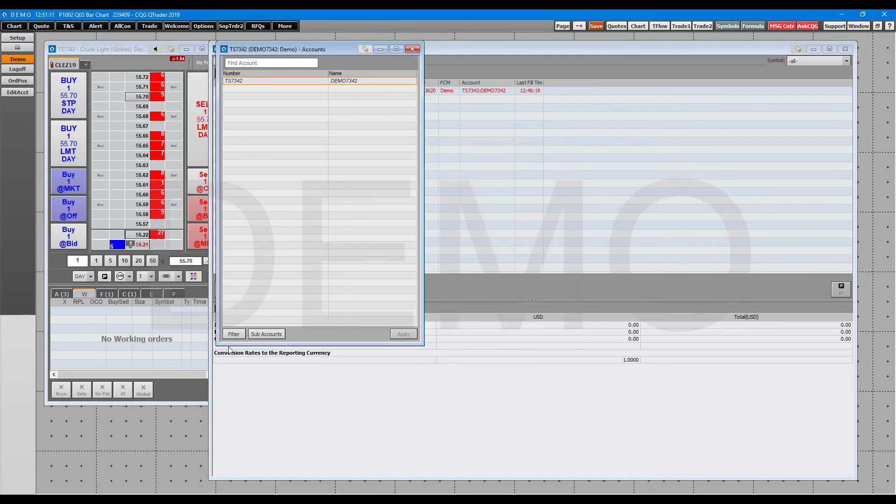
pyautogui.click(274, 336)
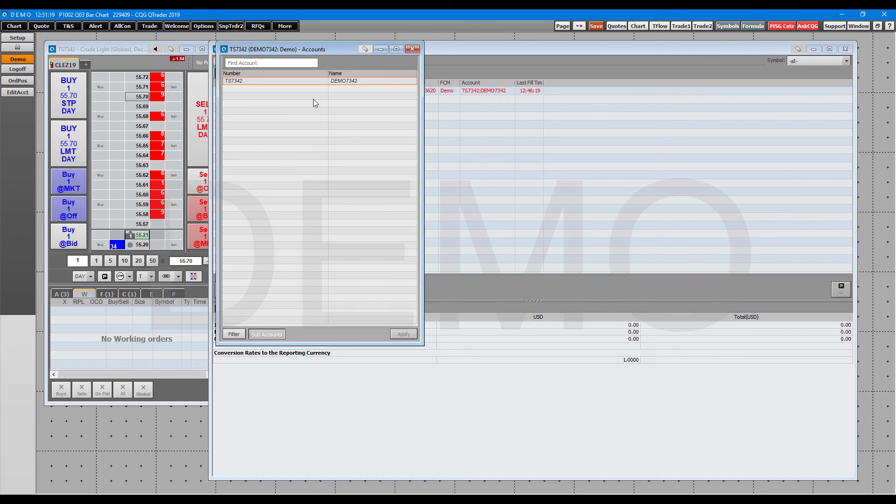
pyautogui.moveTo(327, 50); pyautogui.dragTo(348, 65)
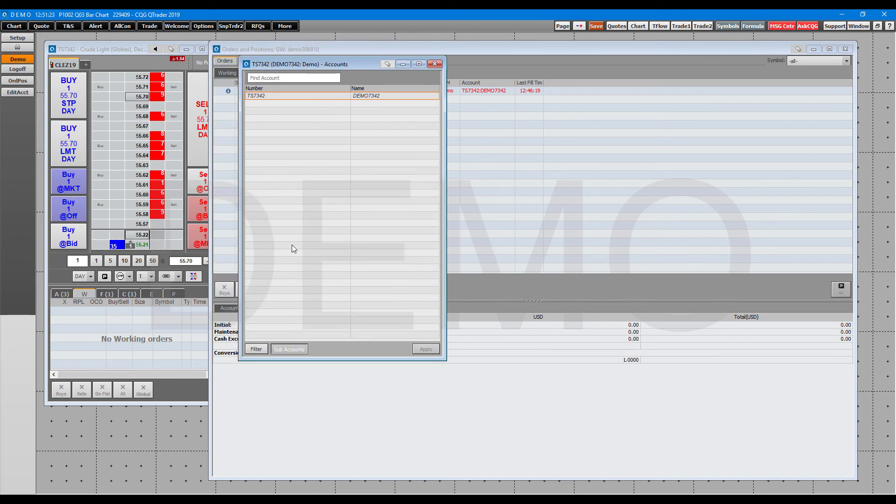
pyautogui.click(292, 350)
pyautogui.click(434, 65)
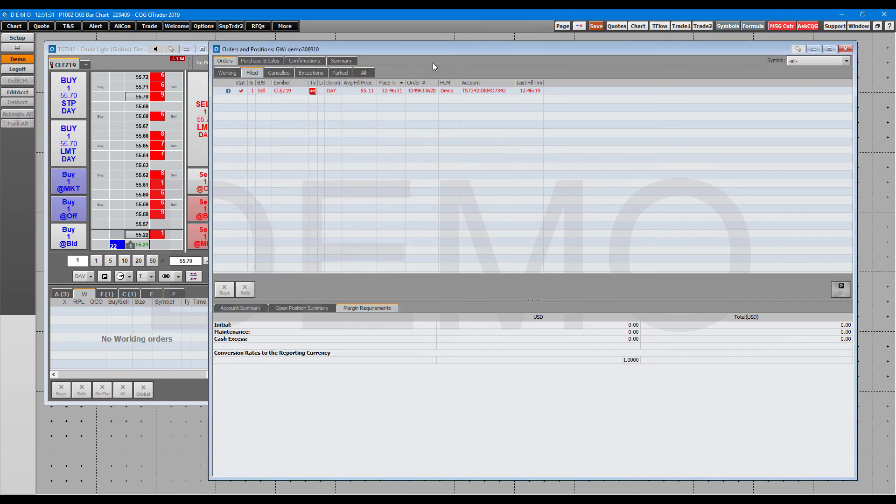